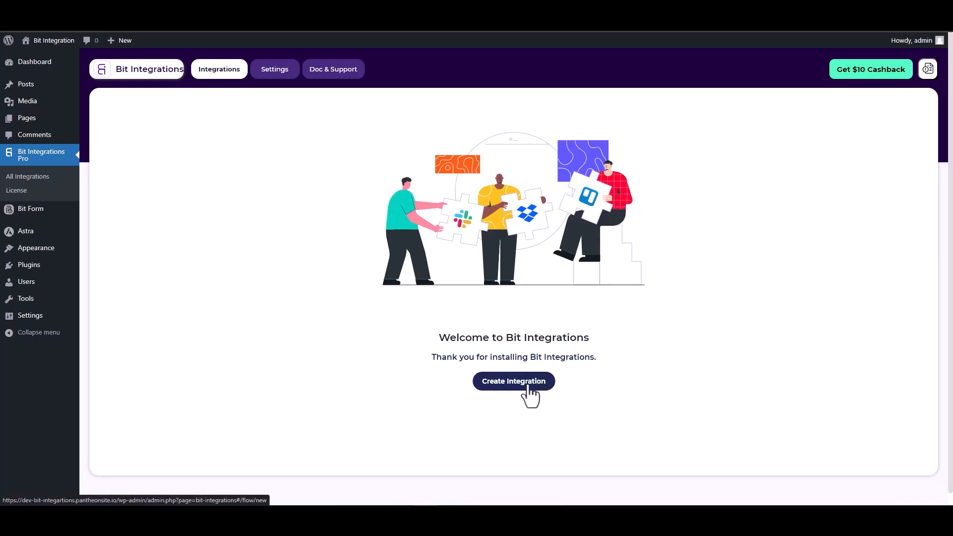
Pick SiteOrigin Widgets as the trigger after searching 'sit', and start fetching a form submission
text(sit)
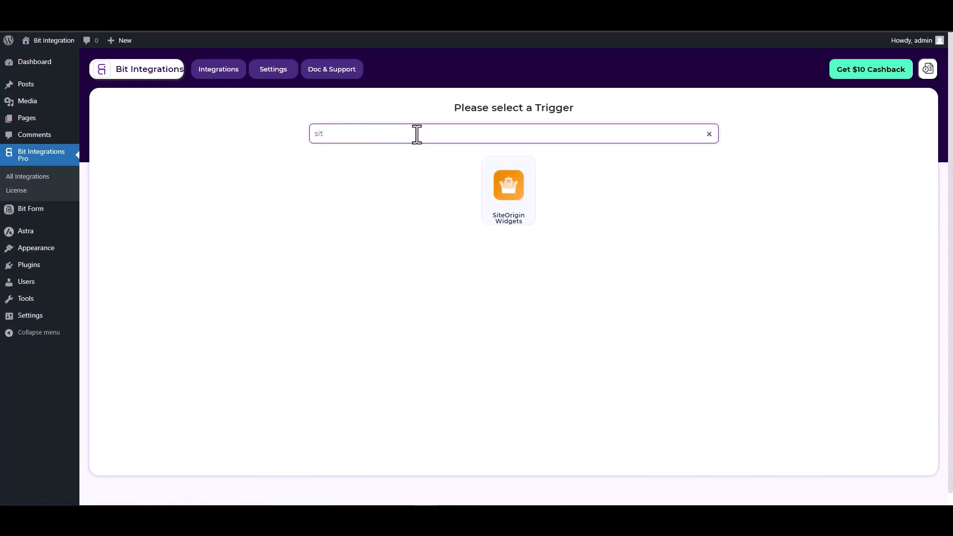
click(520, 214)
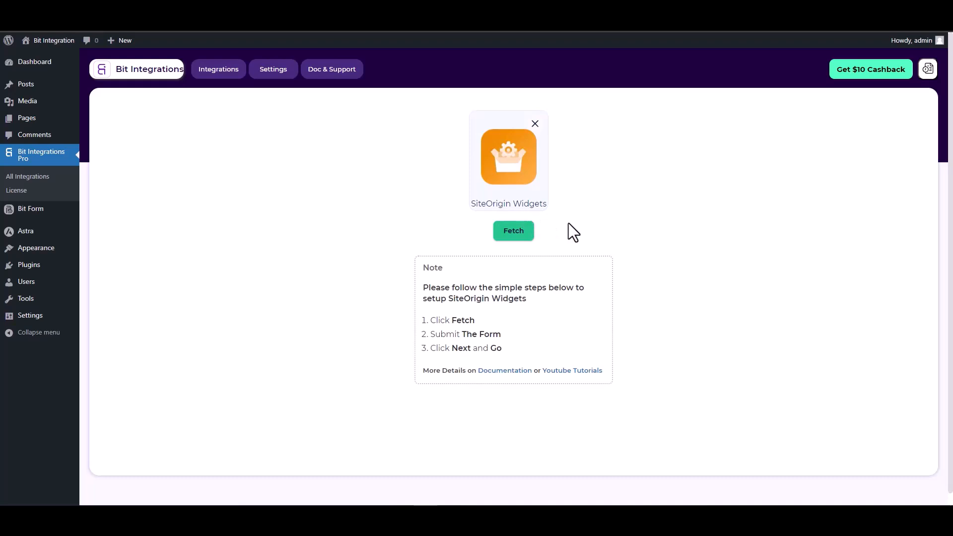
click(511, 237)
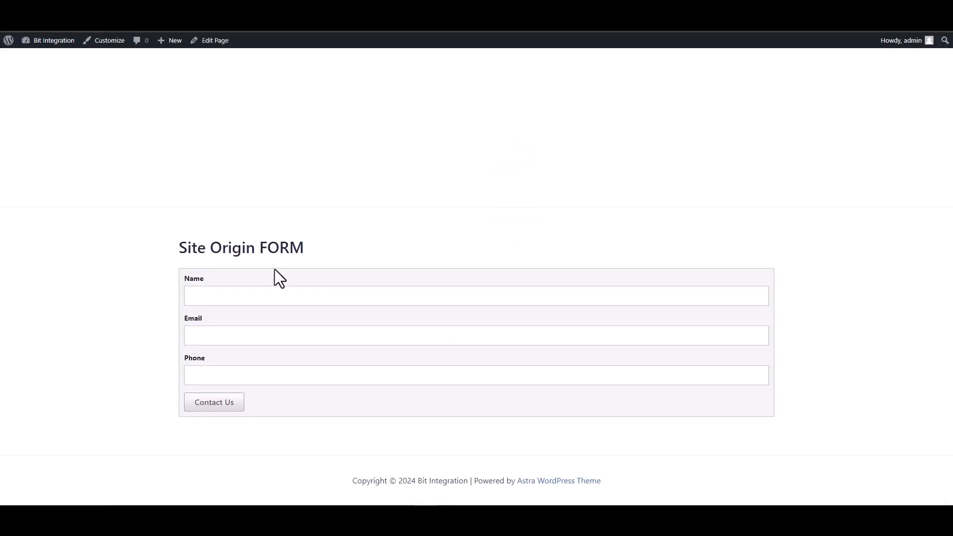
Submit the Site Origin FORM with name 'test' plus a test e-mail and phone number
click(320, 296)
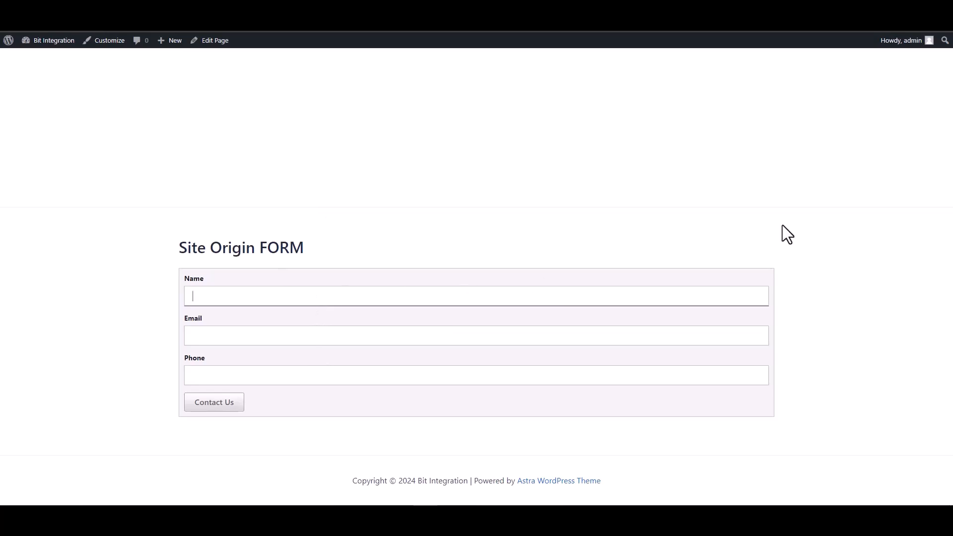
text(test)
click(642, 333)
text(test)
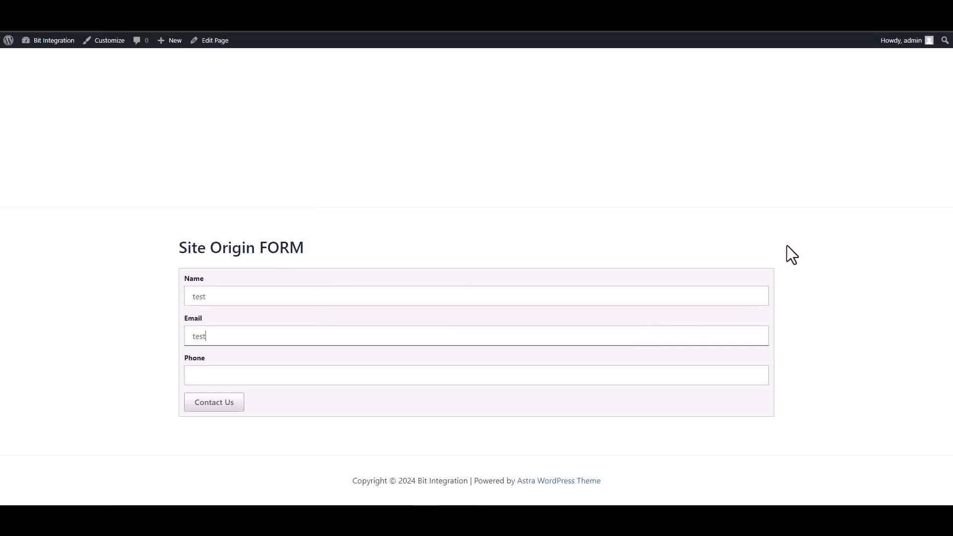
text(@test.com)
click(655, 380)
text(12345678)
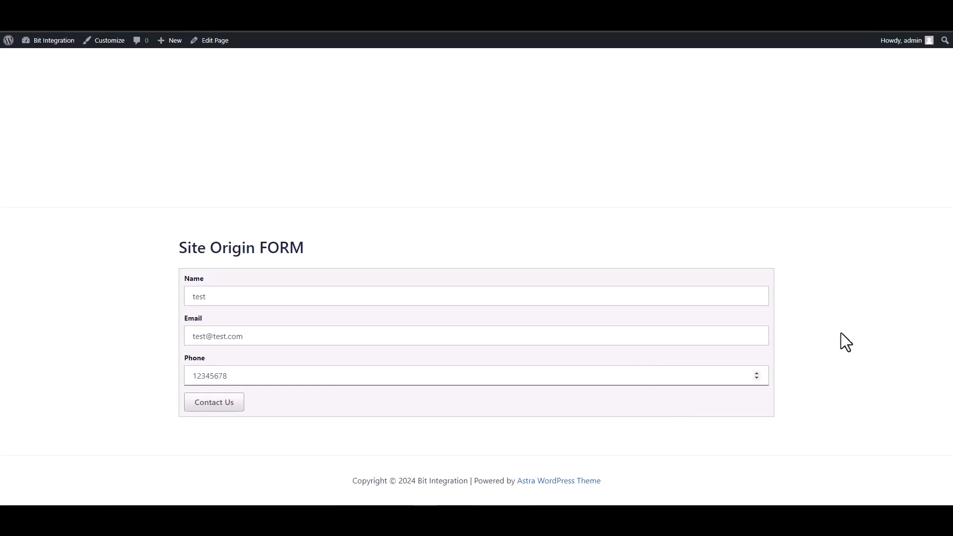
click(222, 405)
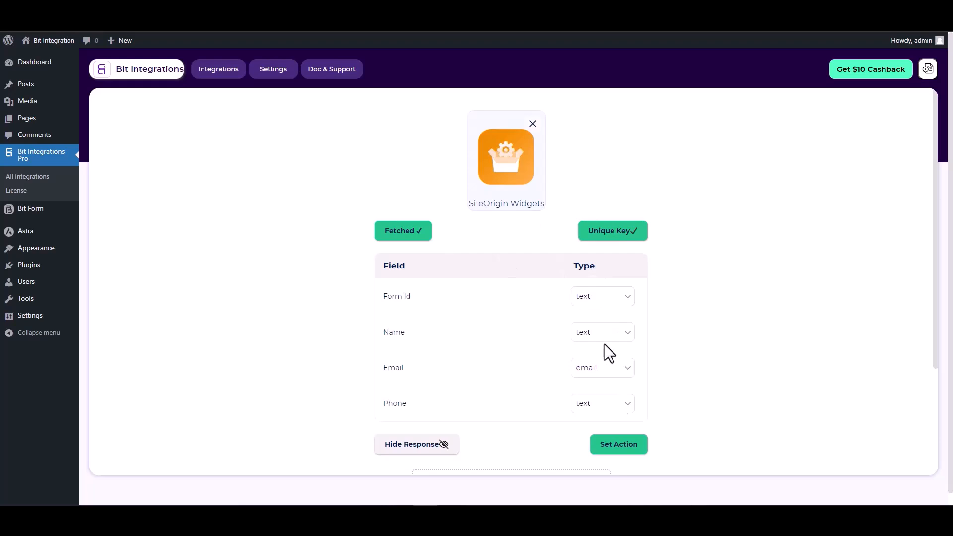
Choose Zoho Sheet as the integration's action
click(618, 448)
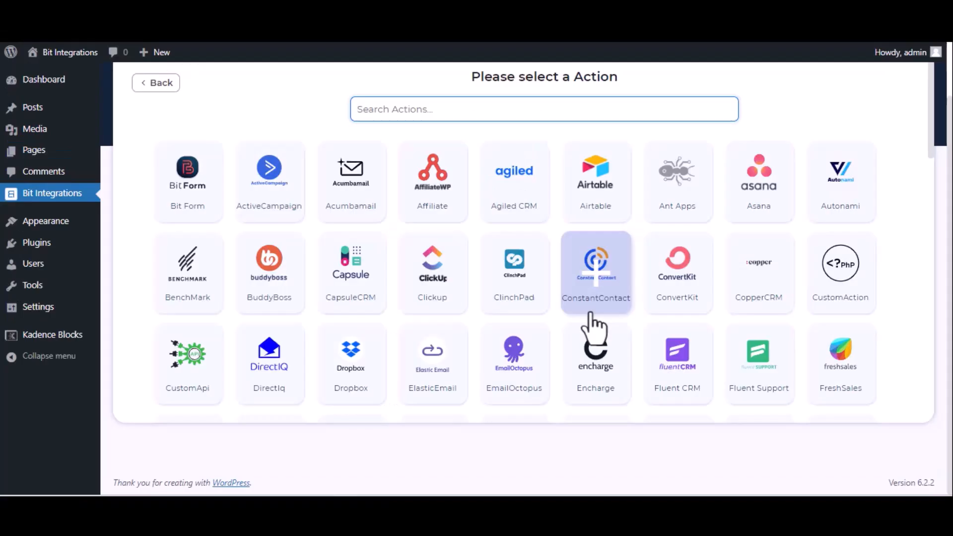
text(zoho)
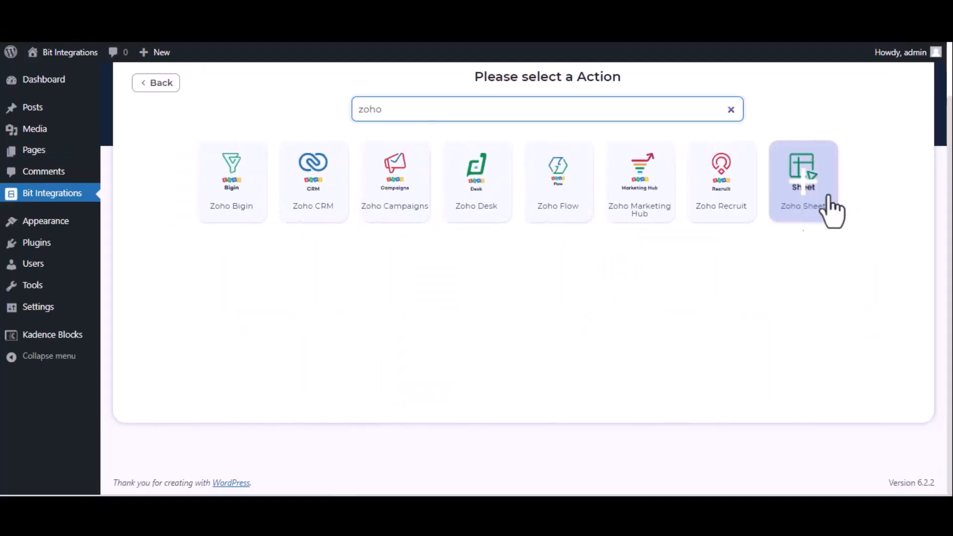
click(826, 209)
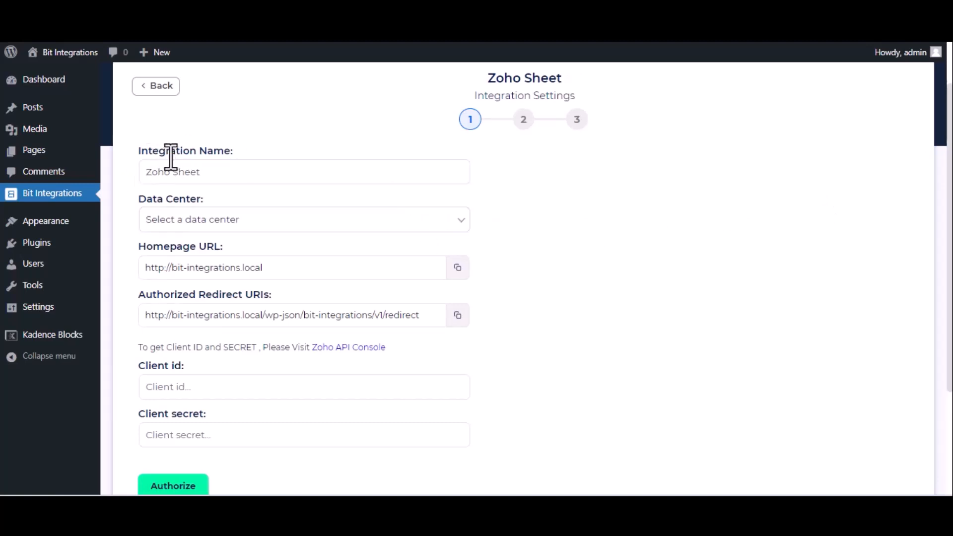
Select the zoho.com data center and open the Zoho API Console
click(282, 227)
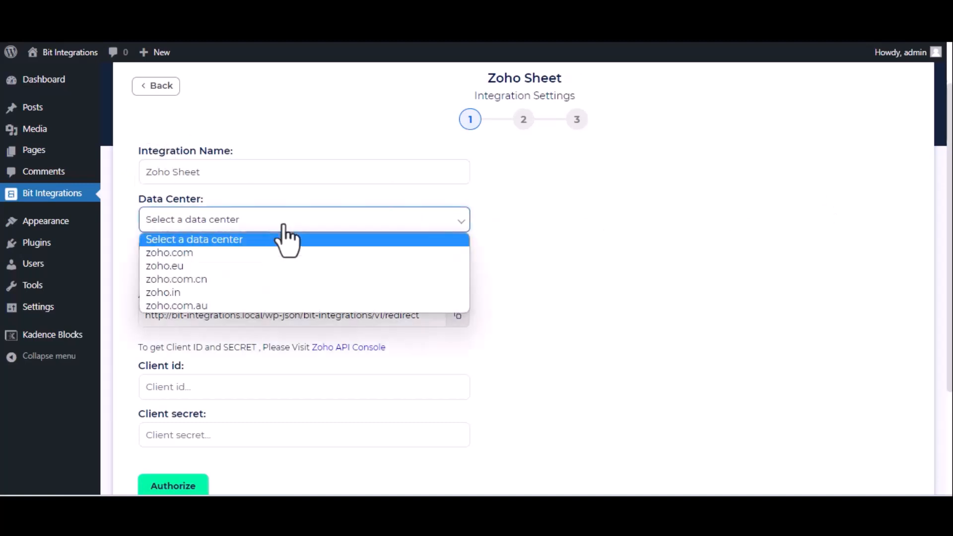
click(276, 251)
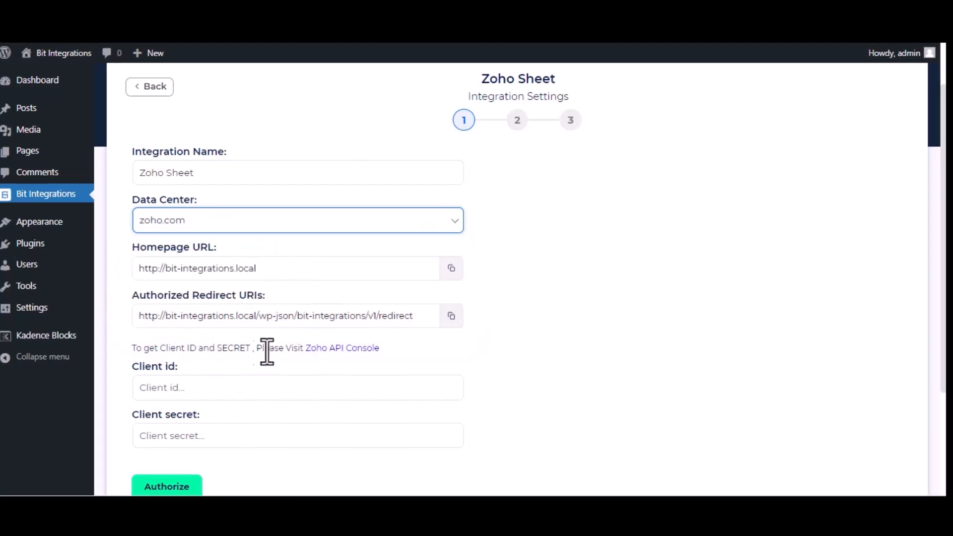
click(353, 351)
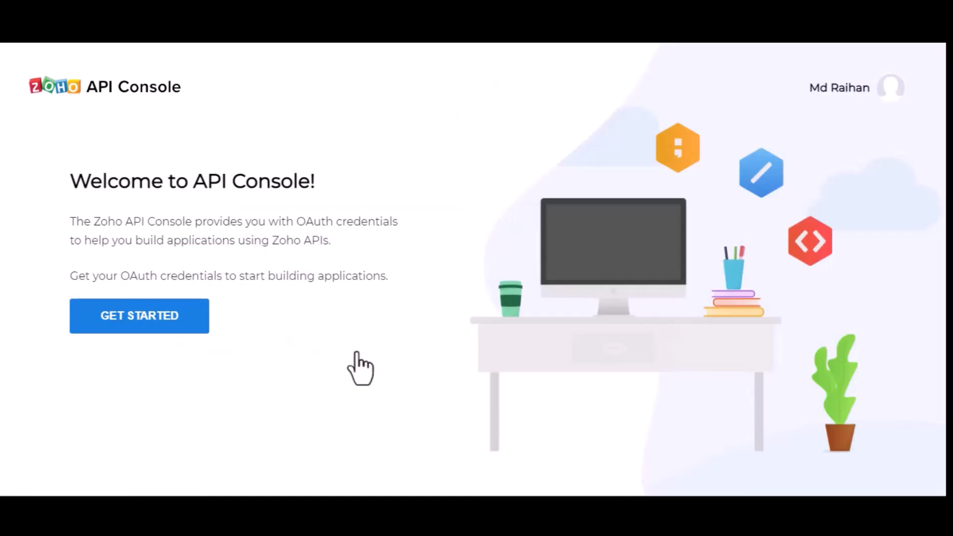
Create a Server-based Applications client named 'Bit Integrations' in the Zoho API Console
click(116, 316)
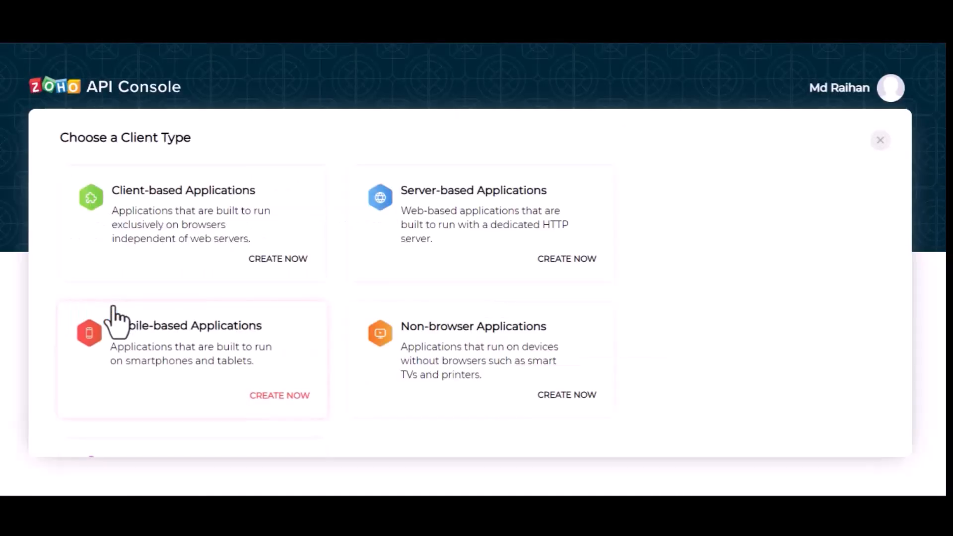
click(488, 206)
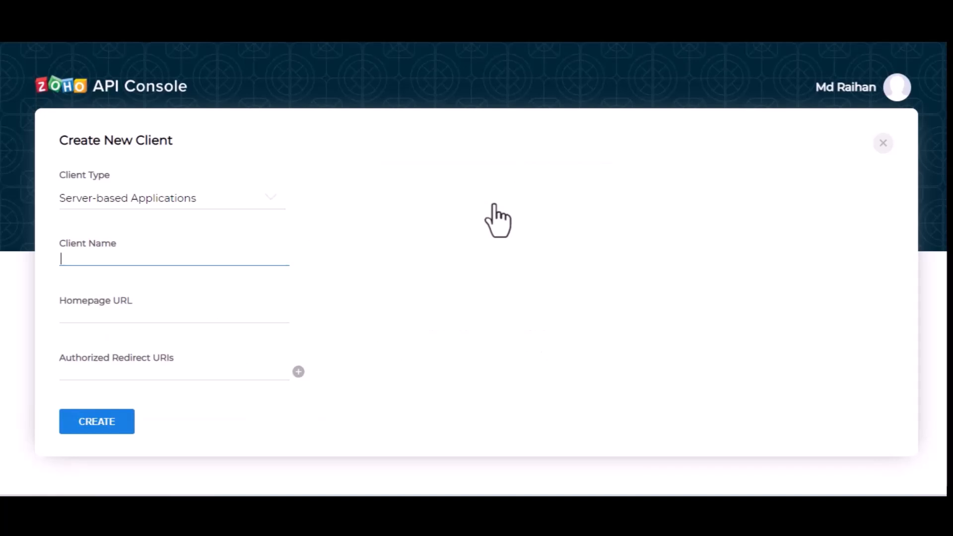
text(Bit Inter)
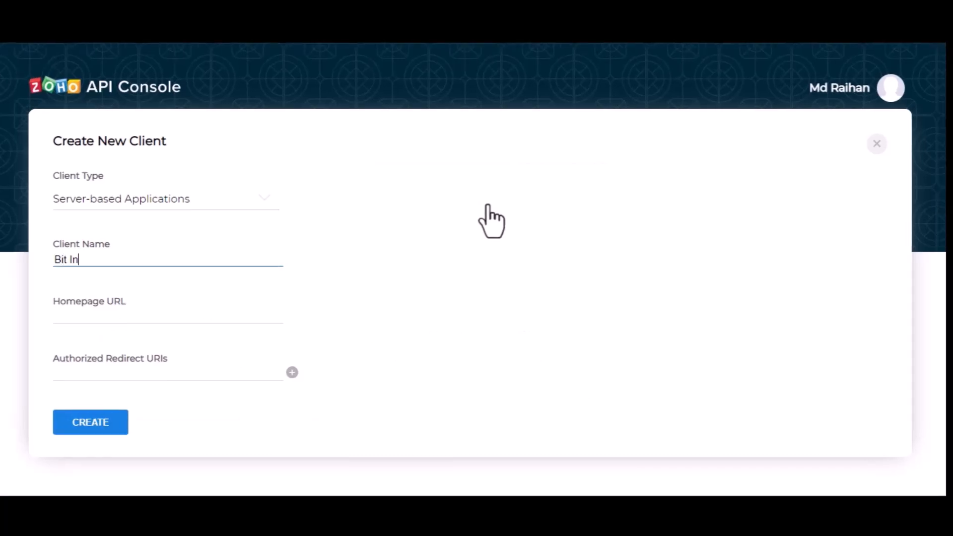
key(BackSpace)
text(grtions)
key(Left)
key(Left)
key(Left)
key(Left)
key(Left)
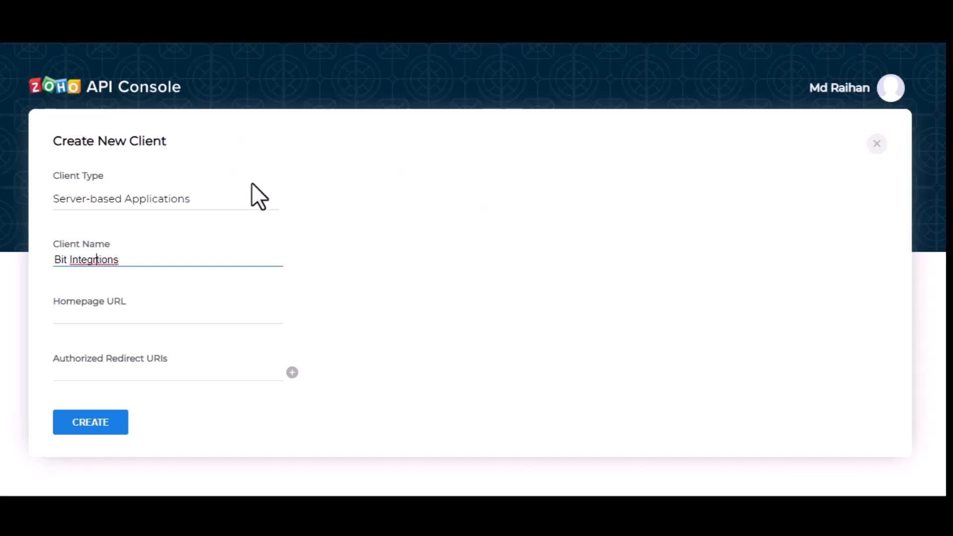
text(a)
click(164, 315)
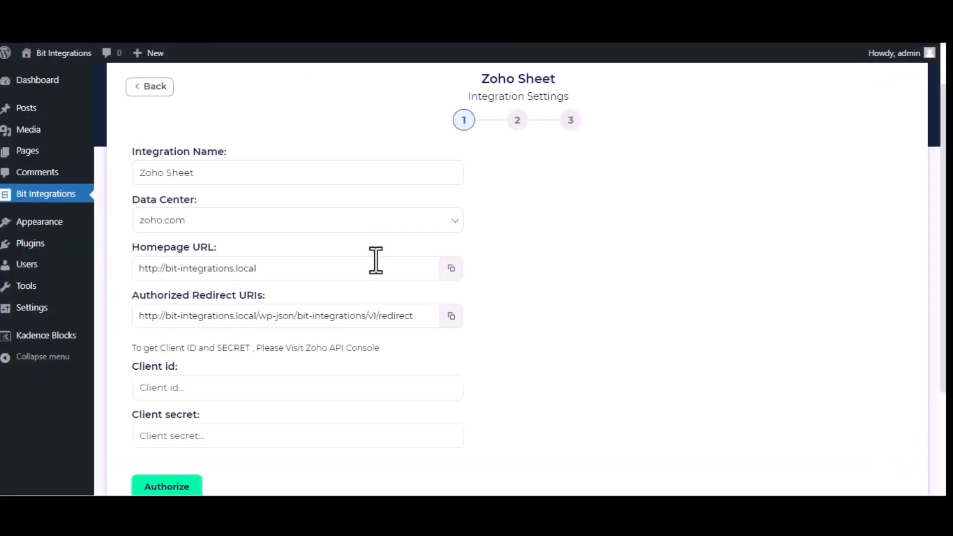
Fill in the site's homepage URL and redirect URI, create the client, and copy its Client ID
click(452, 269)
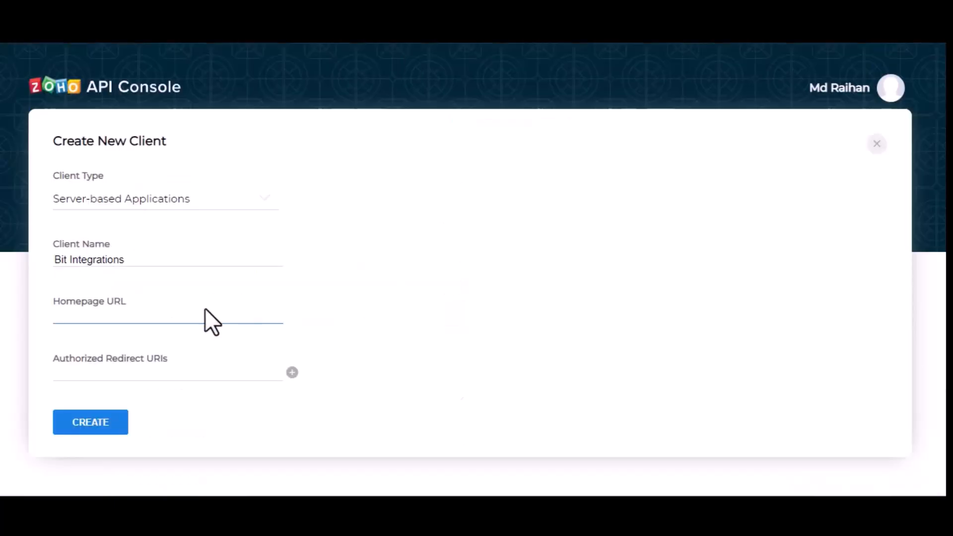
key(ctrl+v)
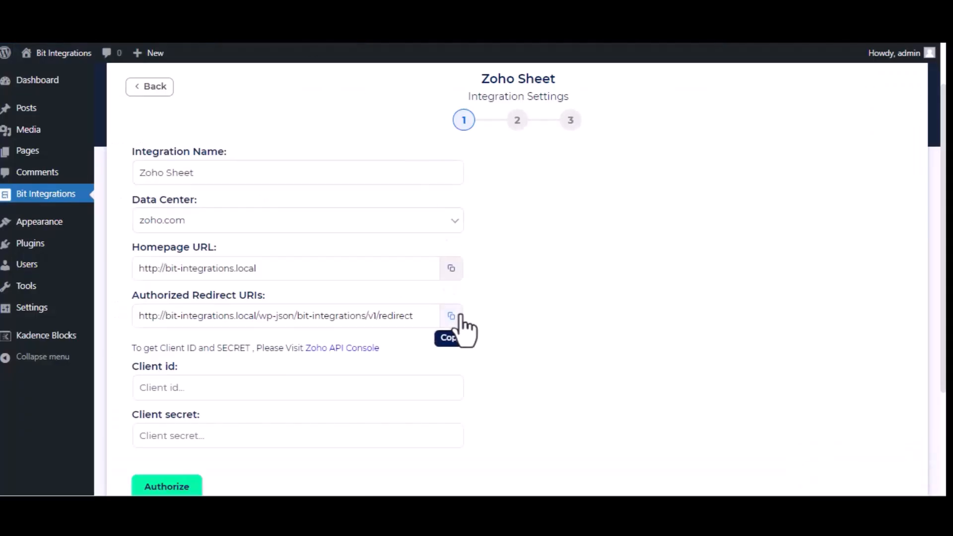
click(452, 316)
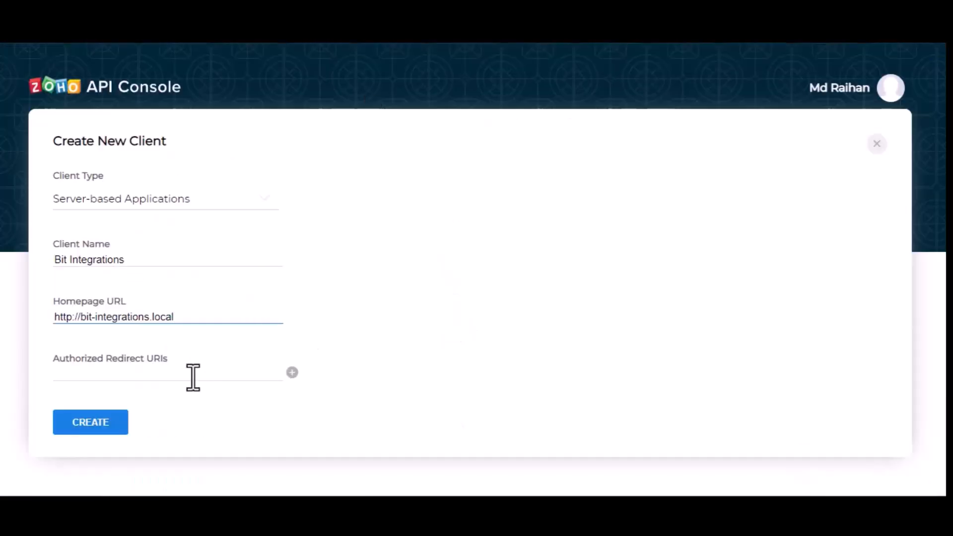
click(196, 381)
key(ctrl+v)
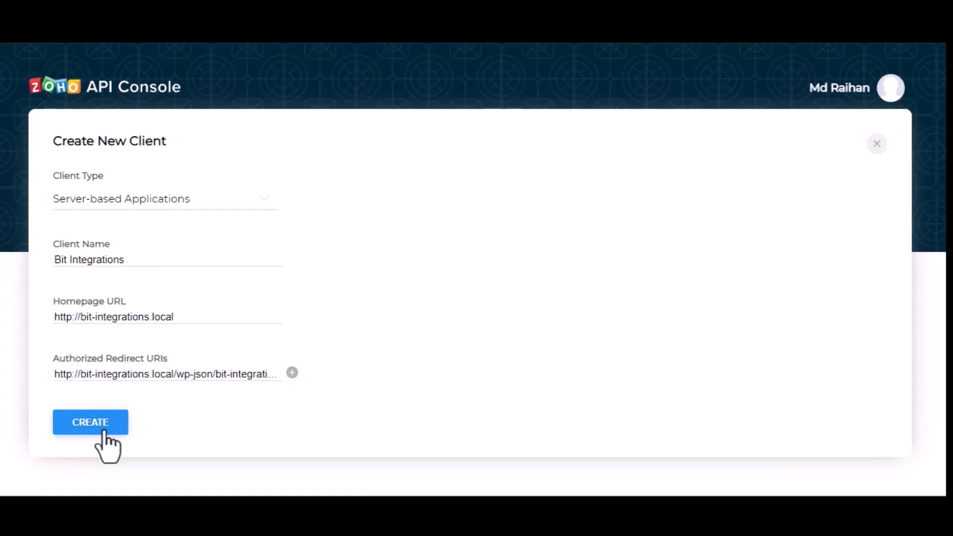
click(105, 430)
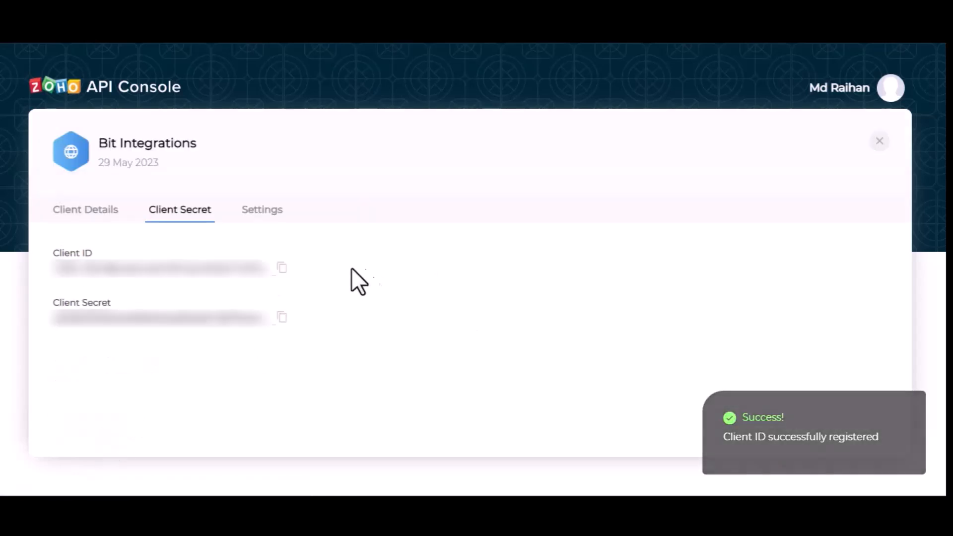
click(282, 269)
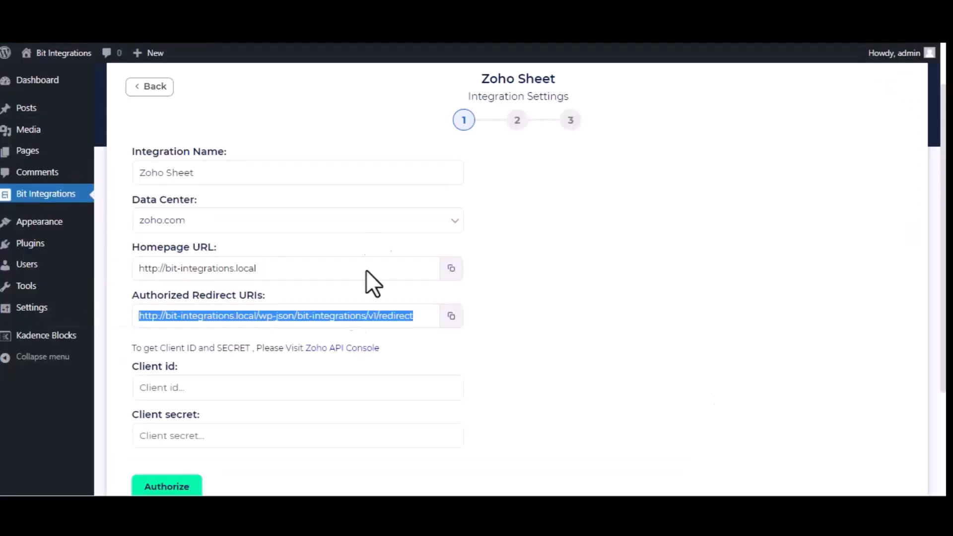
Paste the Zoho Client ID and Client Secret into the Zoho Sheet settings
click(304, 388)
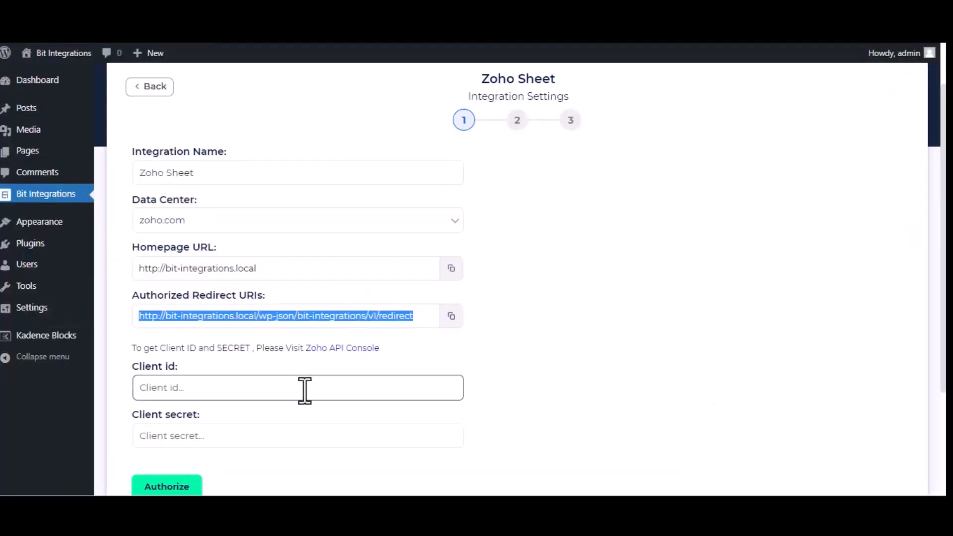
key(ctrl+v)
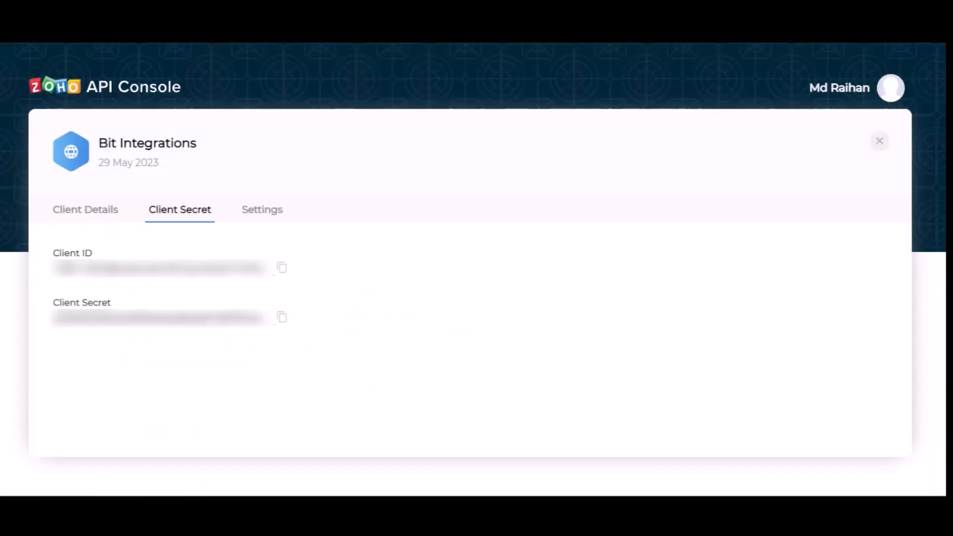
click(282, 318)
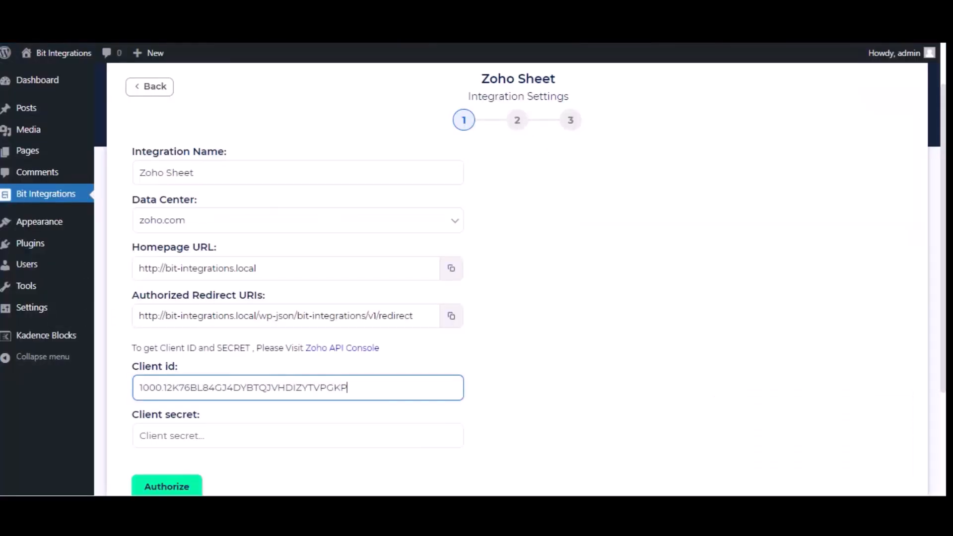
click(279, 435)
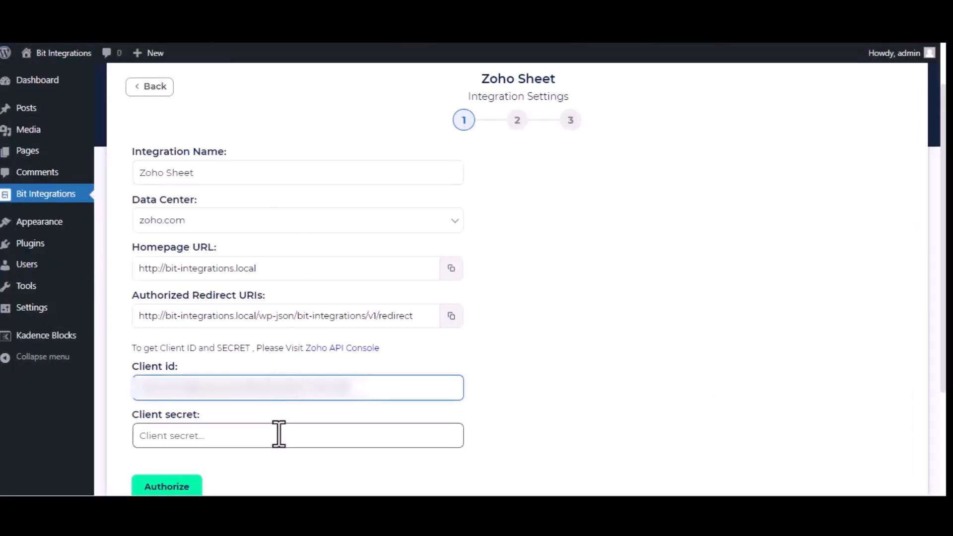
key(ctrl+v)
Authorize the connection and accept Zoho's access request
click(182, 487)
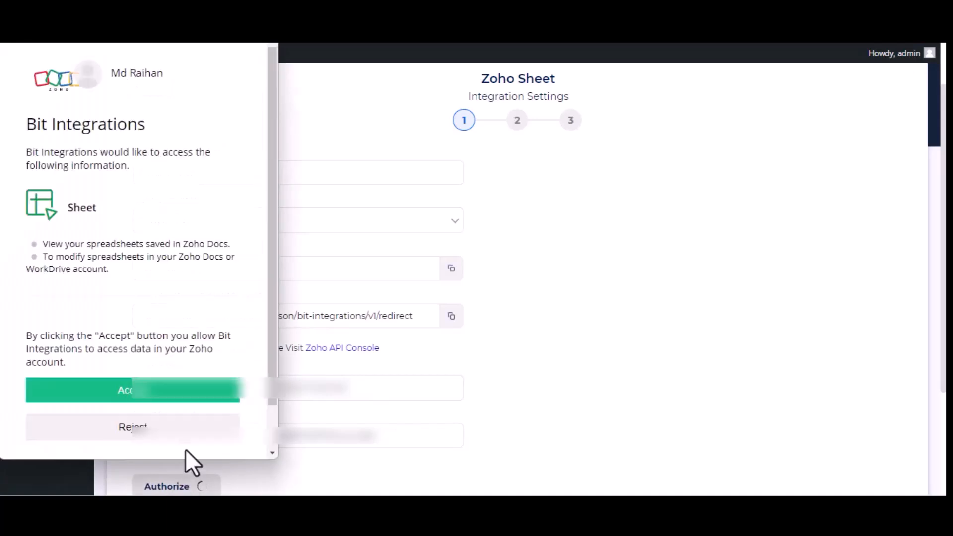
click(173, 408)
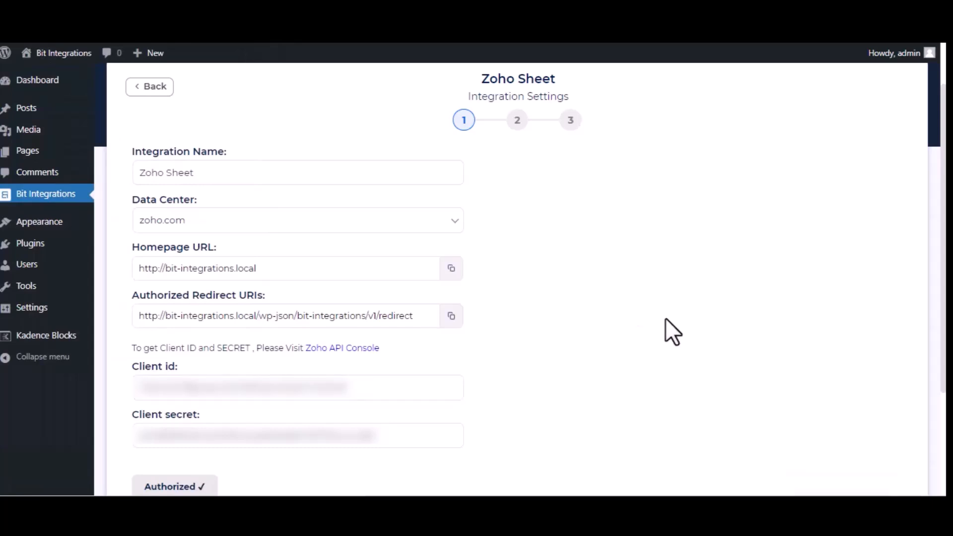
scroll(666, 317, down, 3)
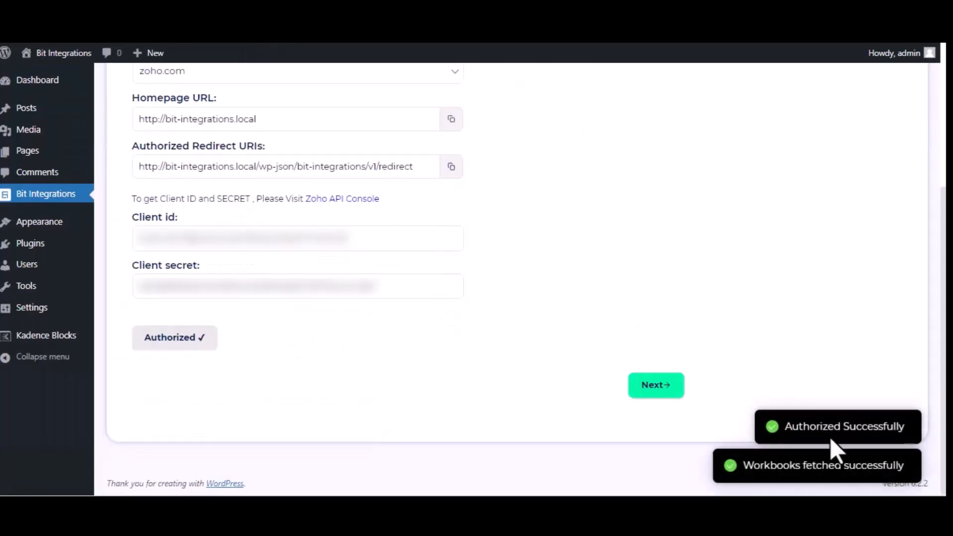
Target the Bit Integrations workbook and its Sheet1 worksheet
click(644, 392)
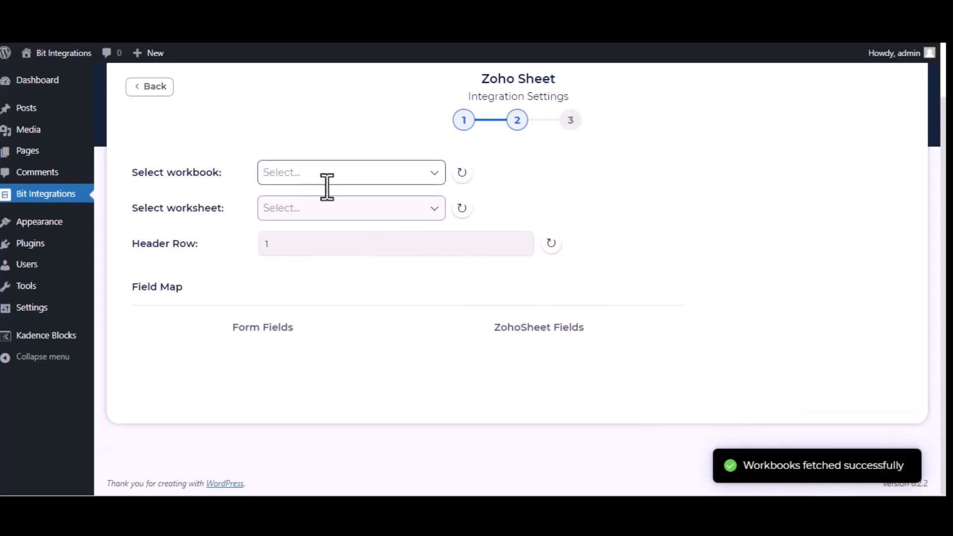
click(342, 175)
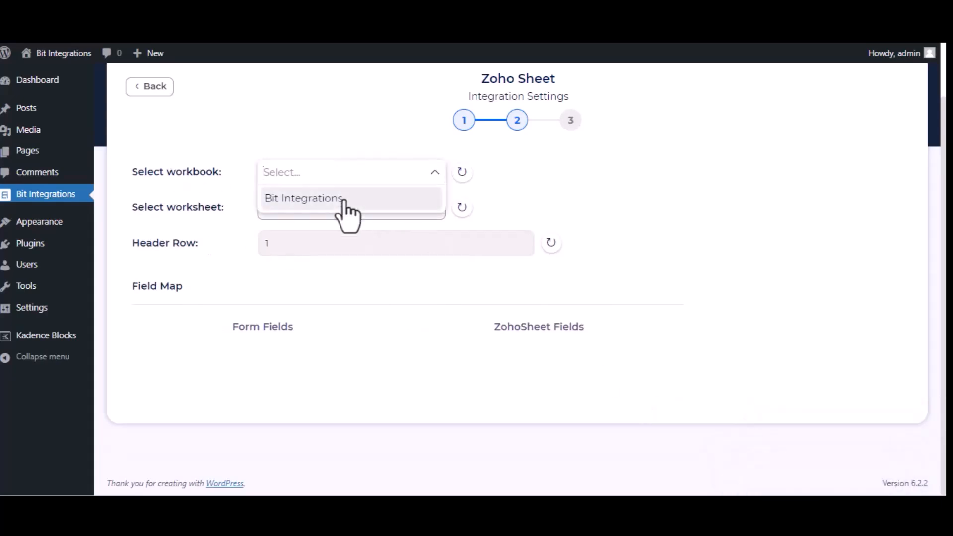
click(343, 199)
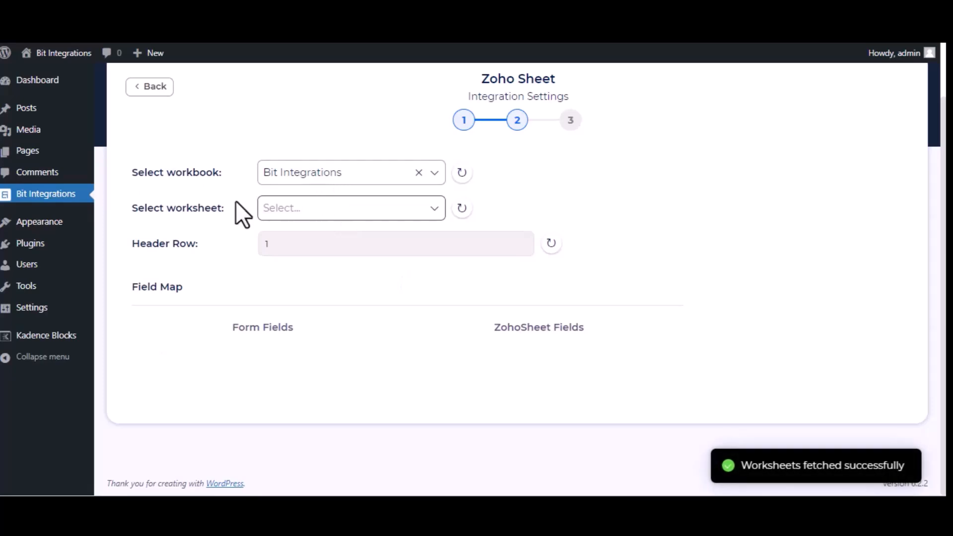
click(353, 213)
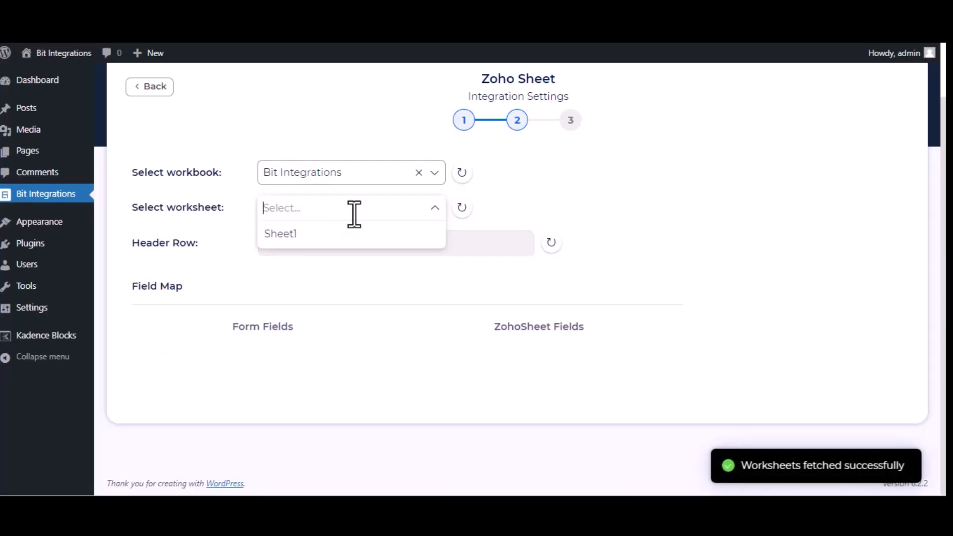
click(338, 237)
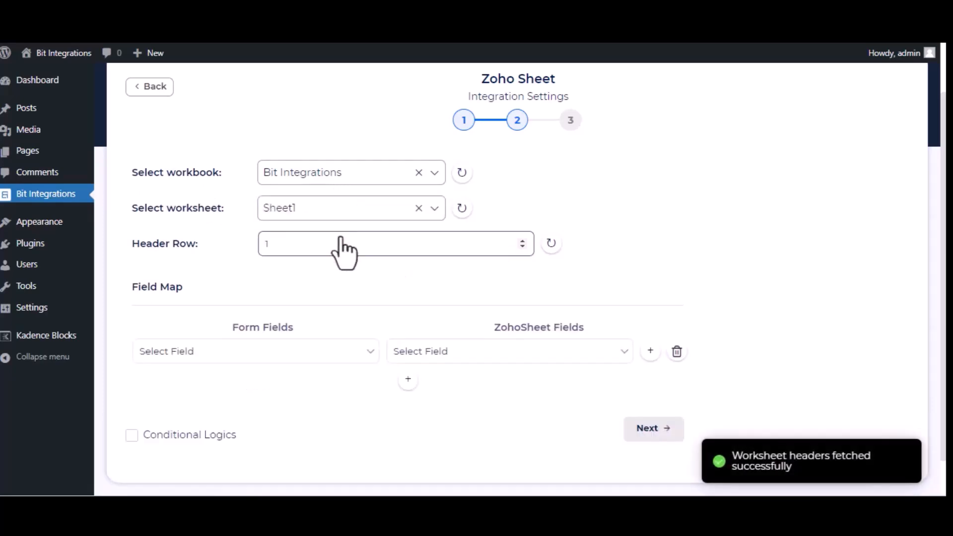
Map the form's Name, Email and Phone fields to the sheet's Name, Email and Phone columns
click(287, 350)
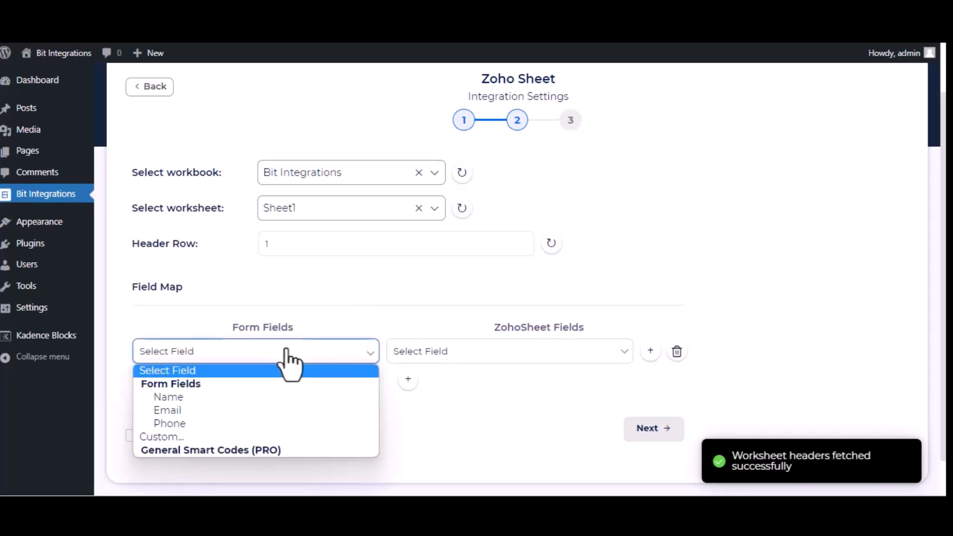
click(269, 397)
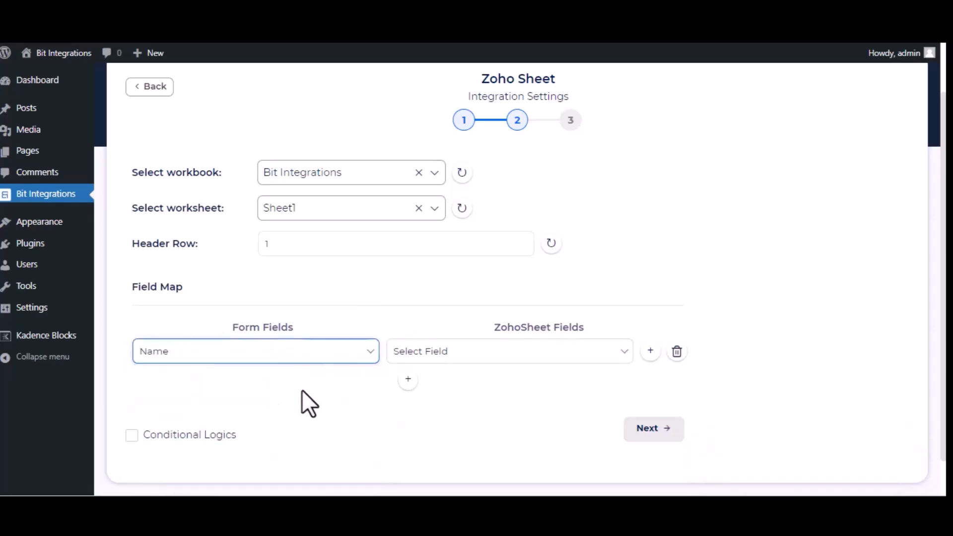
click(464, 355)
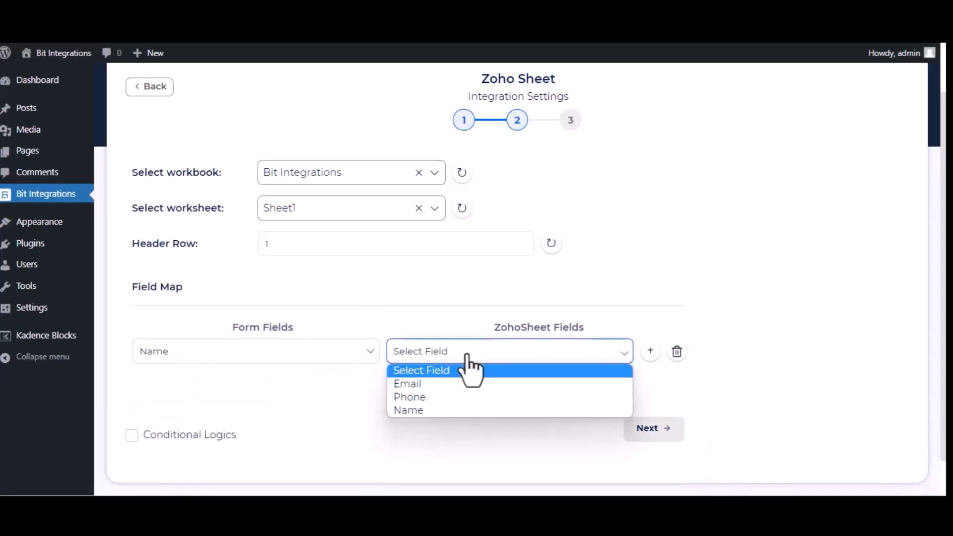
click(466, 410)
click(406, 380)
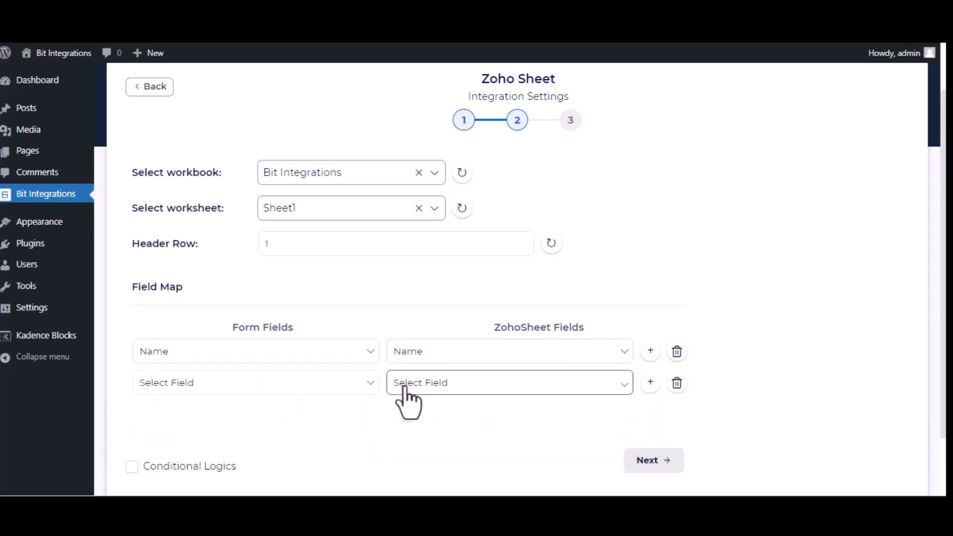
click(312, 388)
click(297, 442)
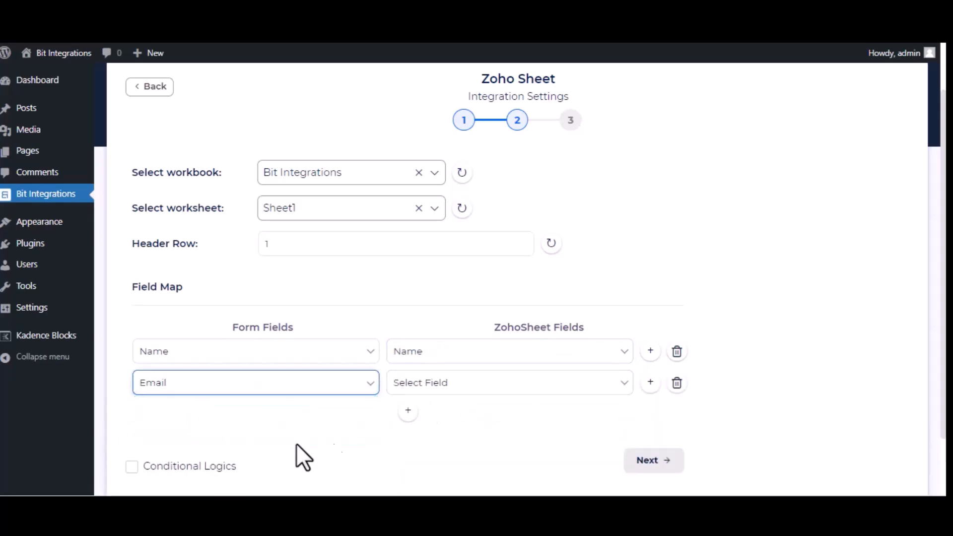
click(575, 391)
click(577, 417)
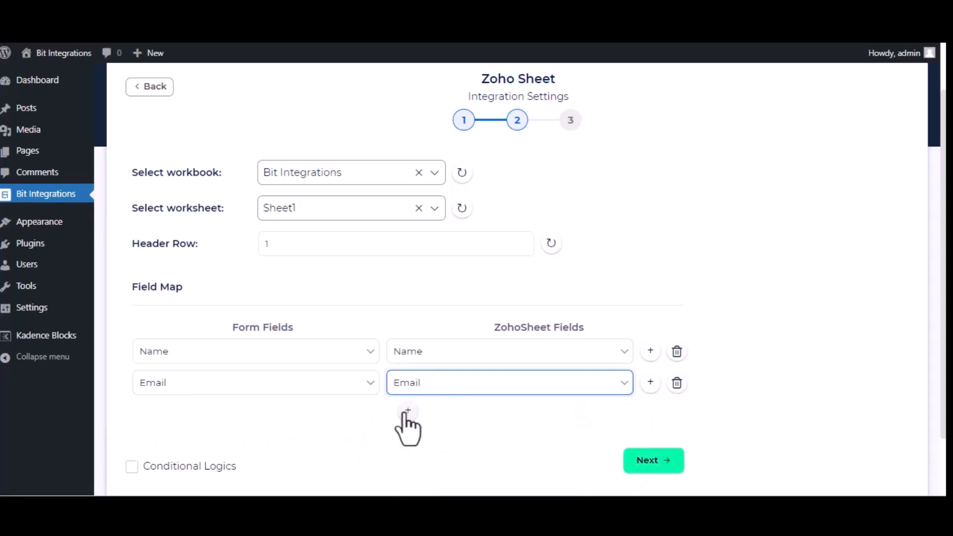
click(407, 412)
click(298, 417)
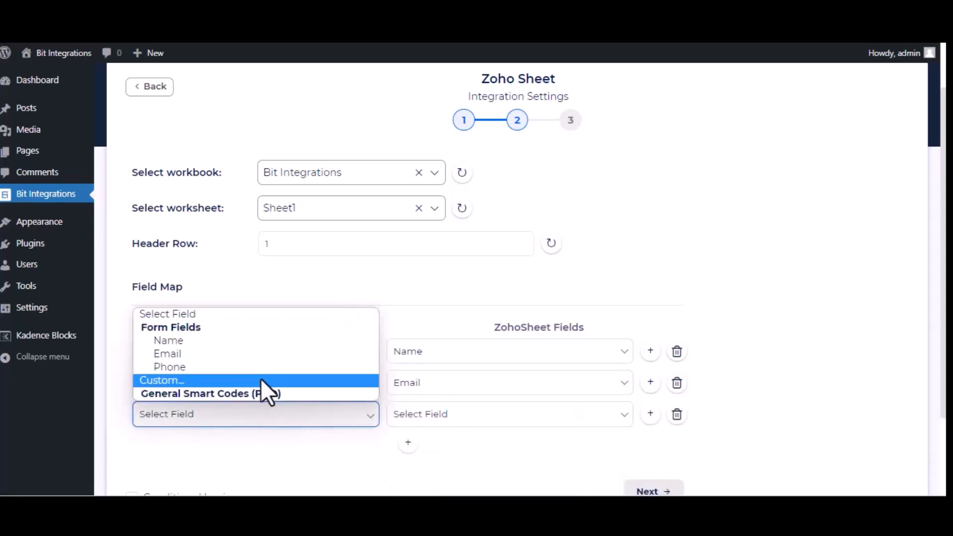
click(251, 368)
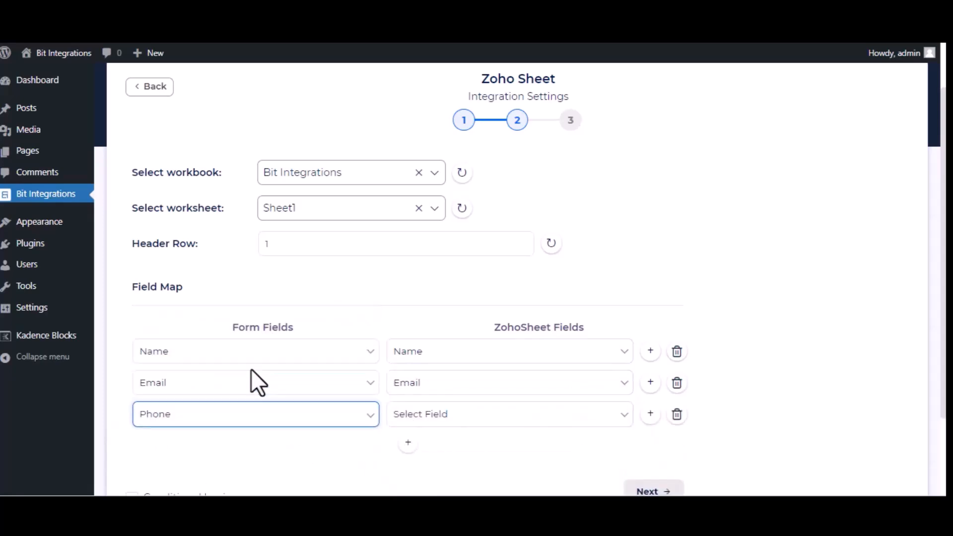
click(515, 424)
click(472, 461)
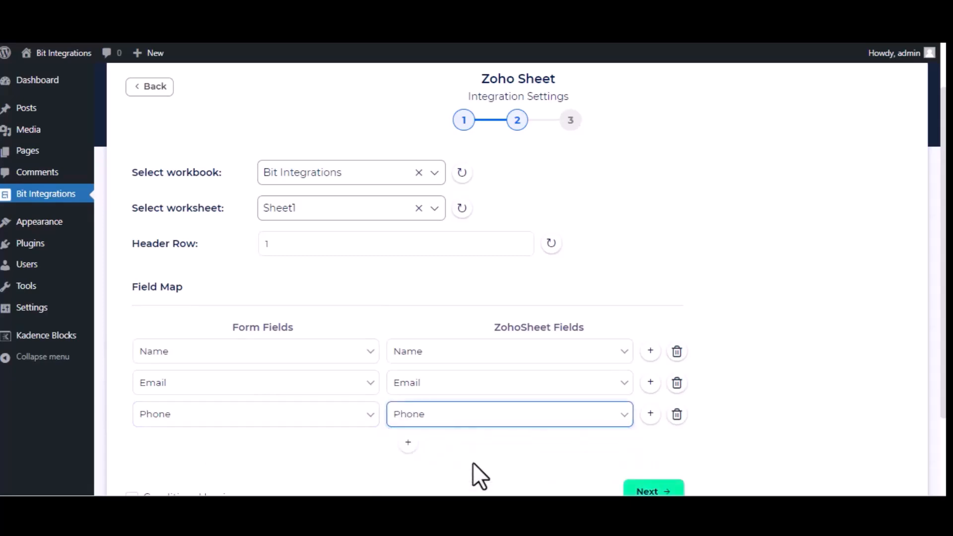
Finish the field mapping and save the Zoho Sheet integration
scroll(479, 474, down, 2)
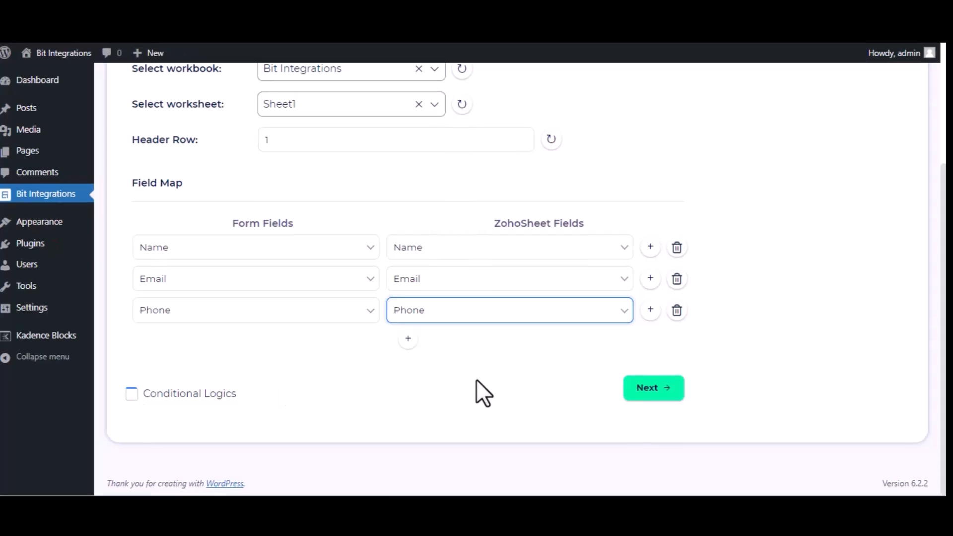
click(640, 390)
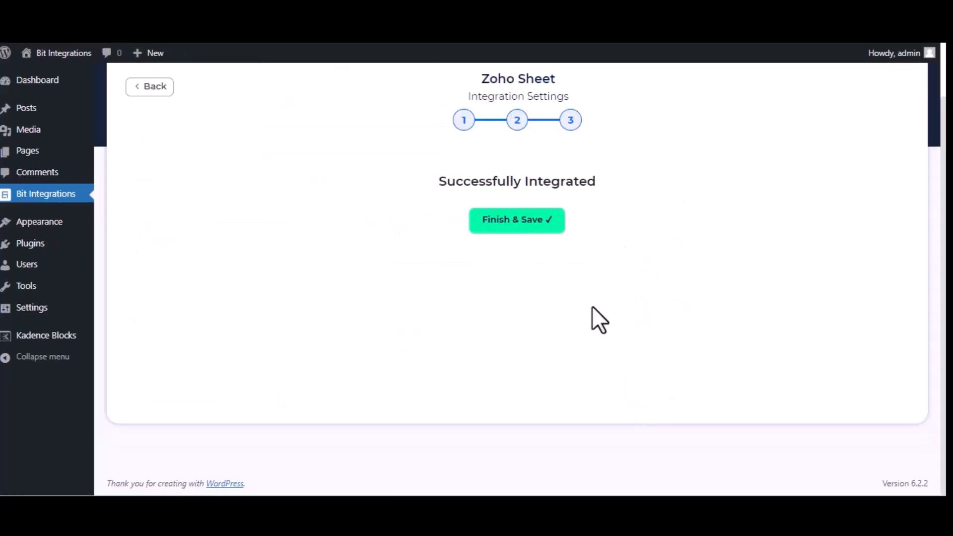
click(522, 228)
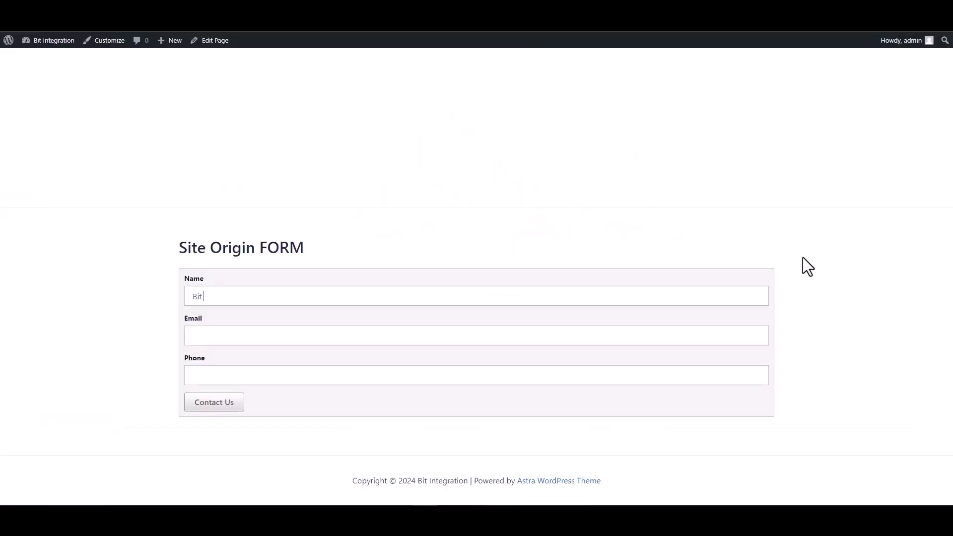
Submit the form with name 'Bit Integ', a support e-mail and phone number, then highlight the thank-you message
text(Bit Integrations)
key(Tab)
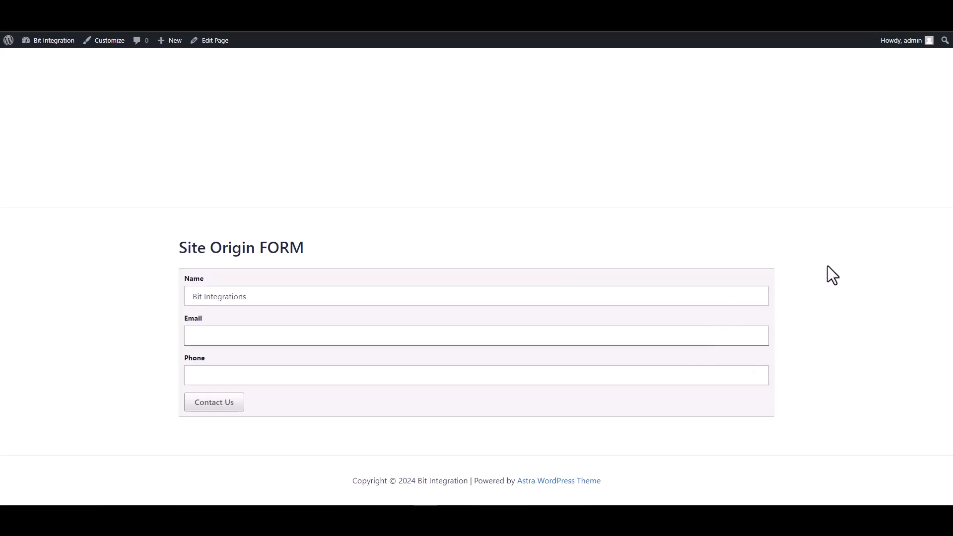
click(692, 370)
text(444555666)
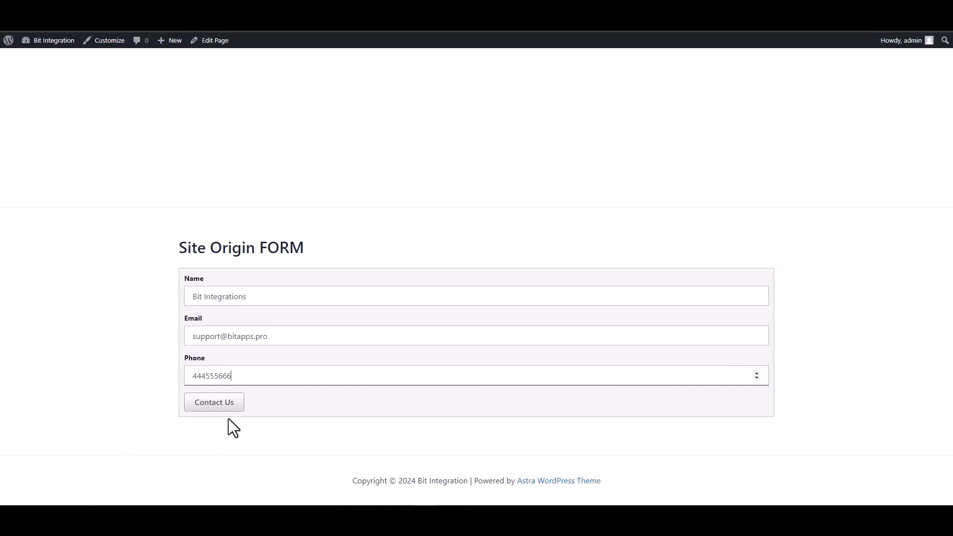
click(222, 406)
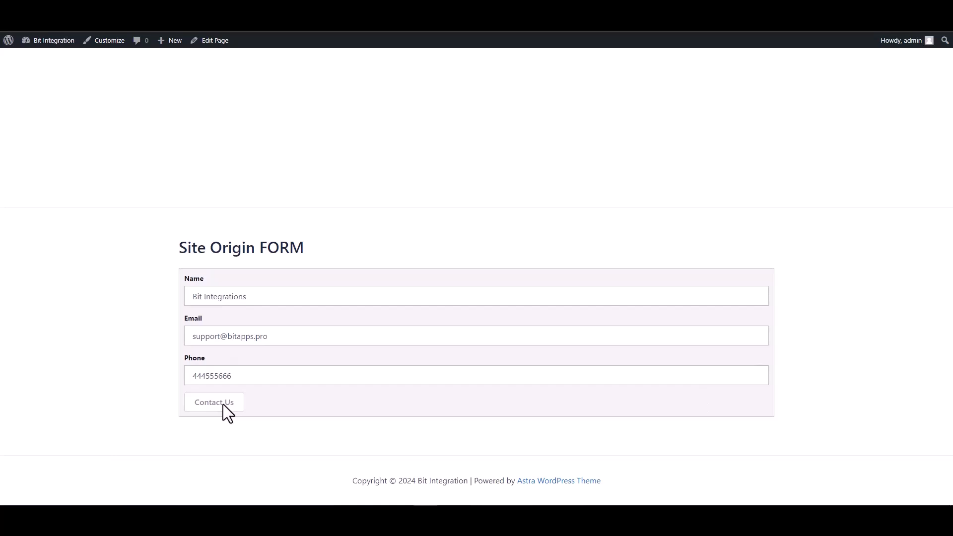
drag(191, 268, 342, 278)
click(326, 335)
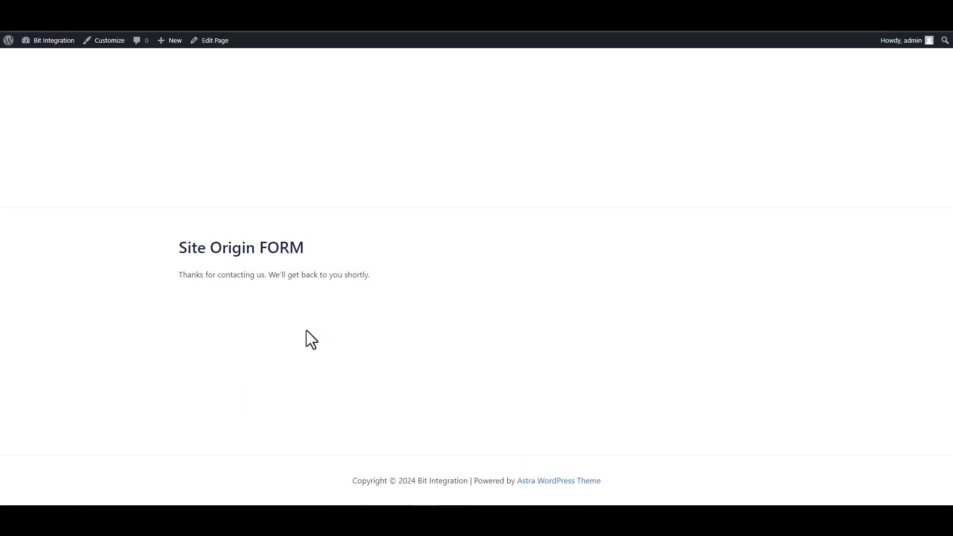